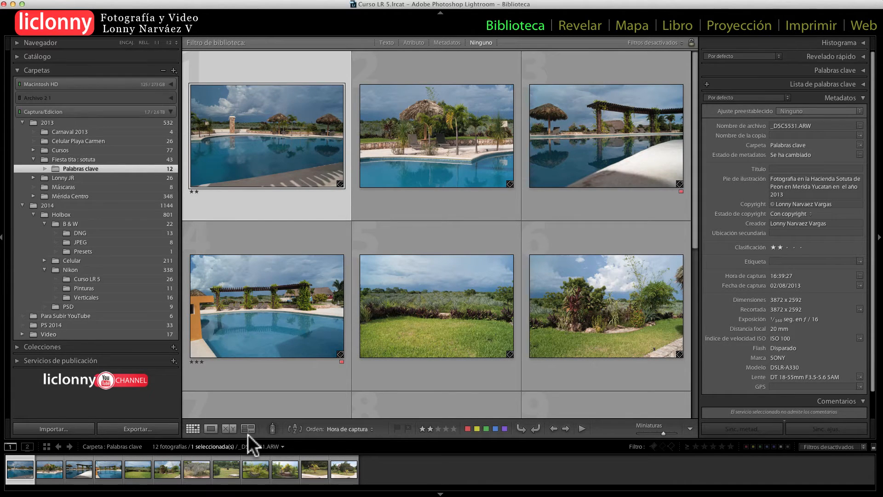
# Step: View the selected pool photo enlarged on its own with its file information overlaid
pyautogui.click(210, 429)
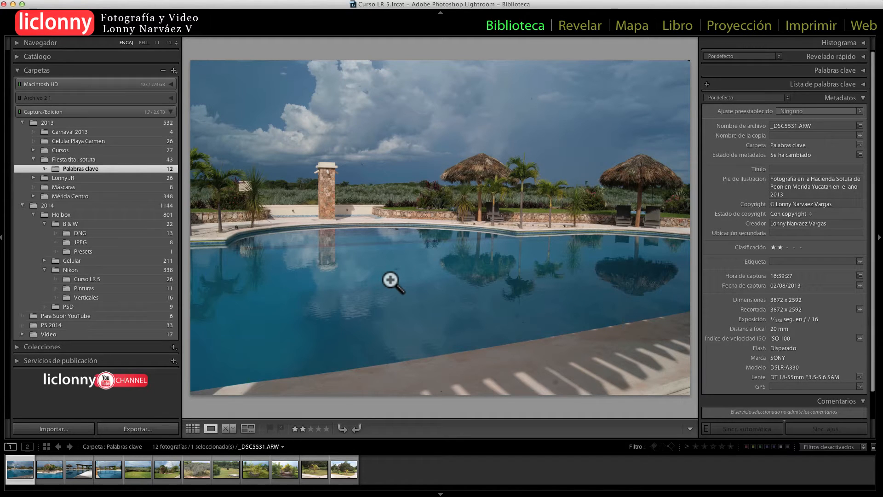
pyautogui.press('i')
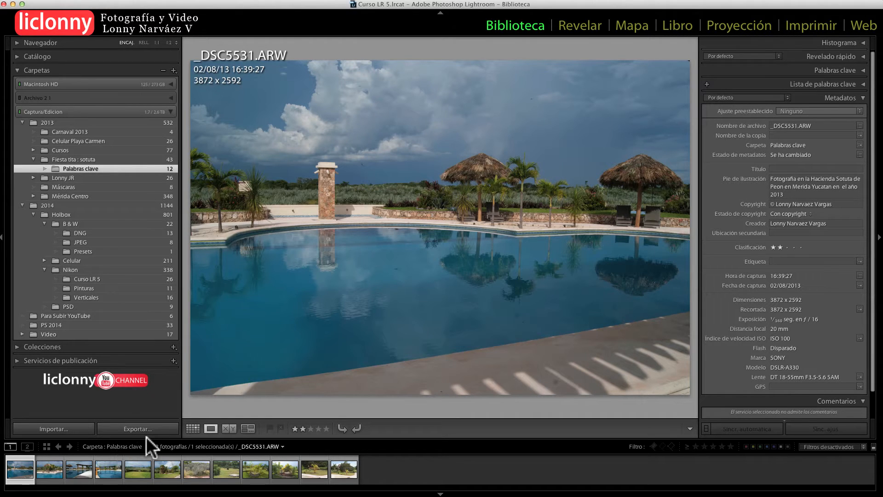
# Step: Start a photo import with the NIKON 32 GB card as the source
pyautogui.click(65, 429)
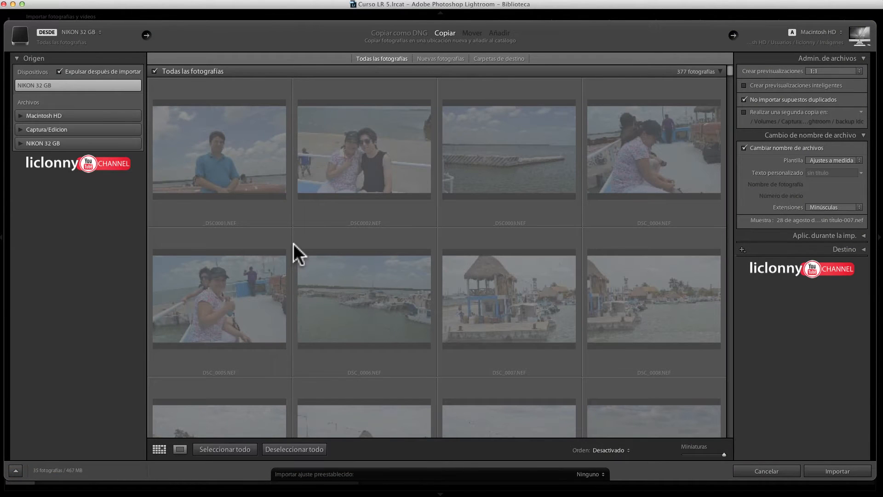
pyautogui.moveTo(293, 244)
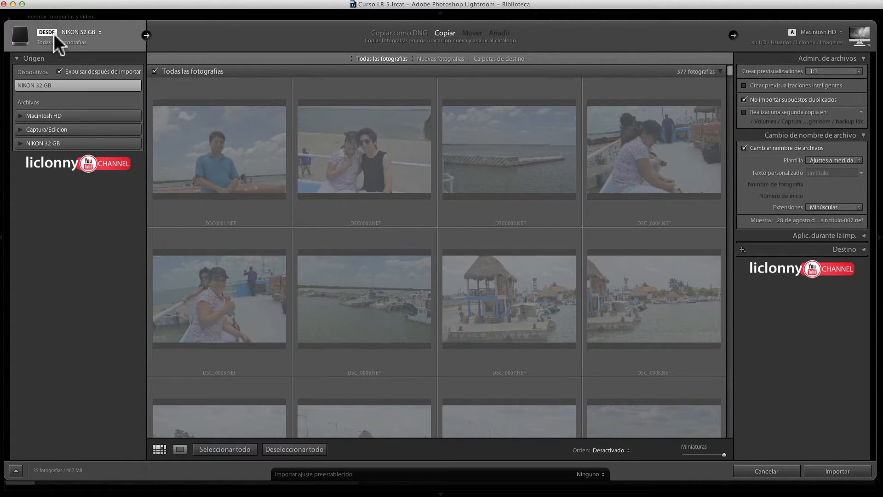
pyautogui.click(99, 32)
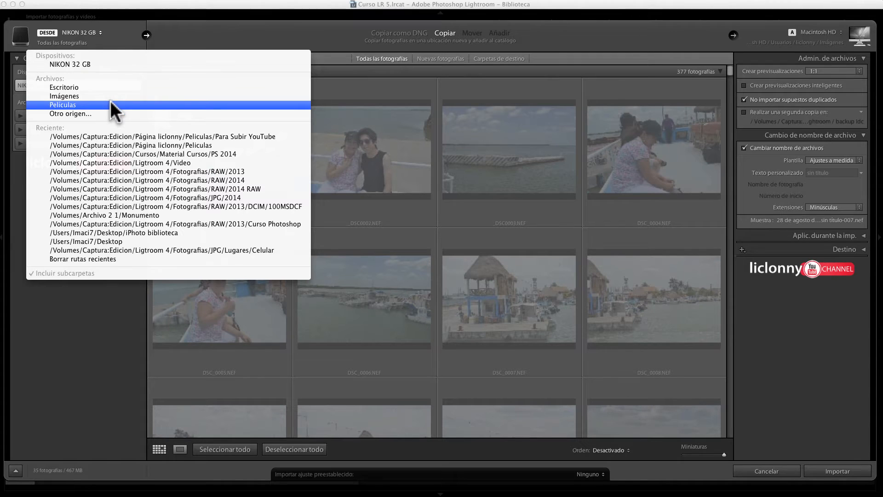
pyautogui.click(120, 65)
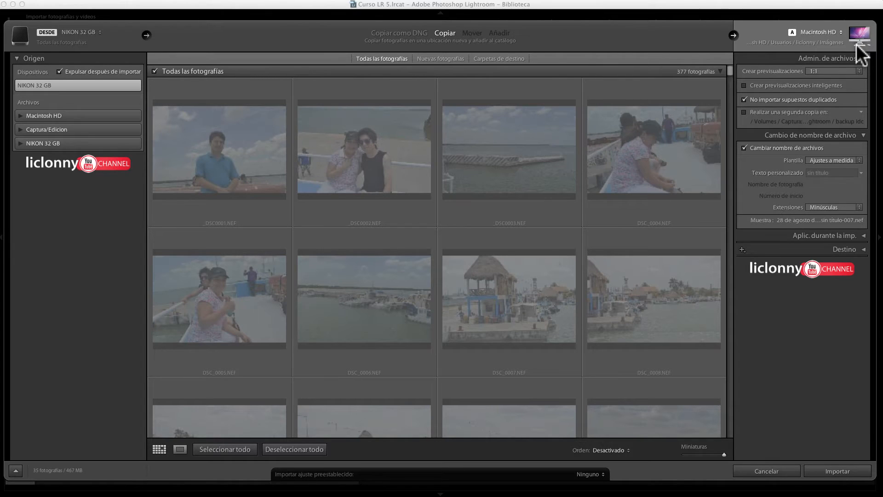
# Step: Choose another import destination and browse on the Captura/Edicion drive to Ligtroom 4 > Fotografias > RAW > 2014
pyautogui.click(841, 31)
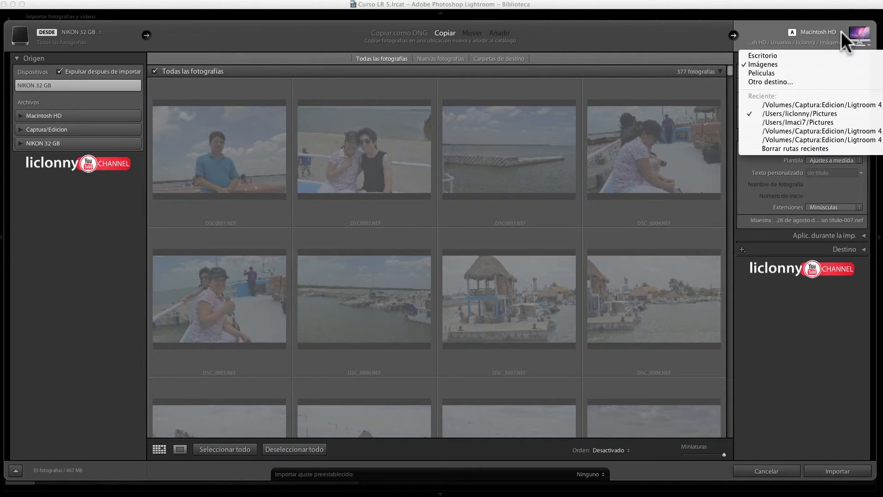
pyautogui.click(851, 81)
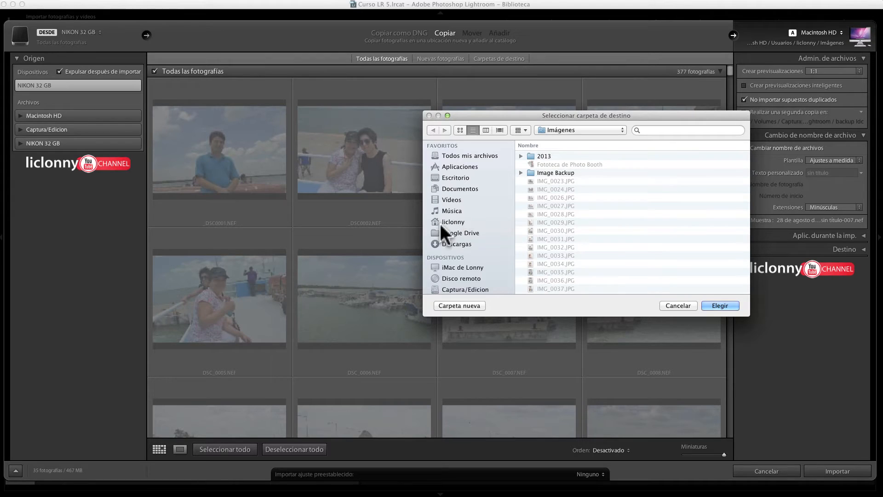
pyautogui.scroll(-2, 458, 251)
pyautogui.click(458, 267)
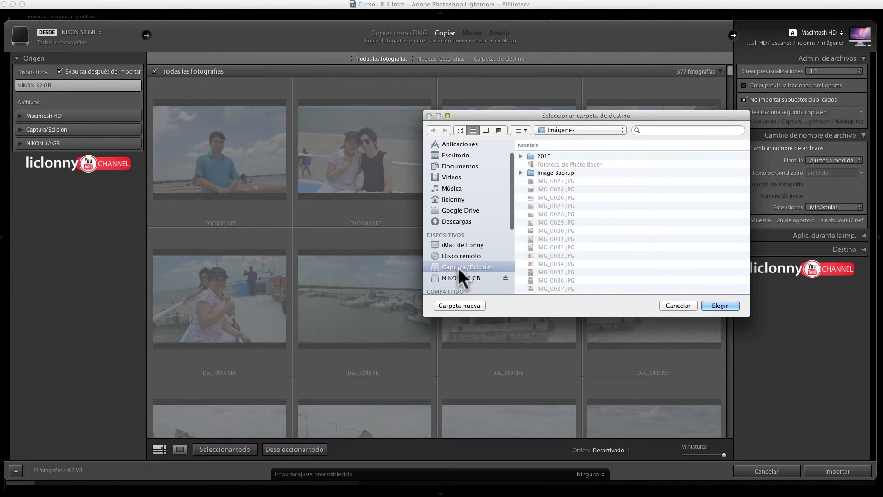
pyautogui.doubleClick(549, 255)
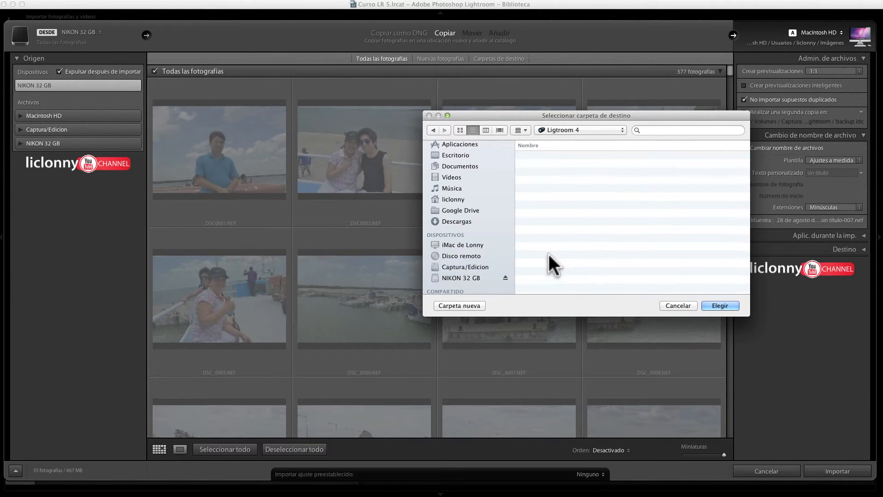
pyautogui.doubleClick(553, 188)
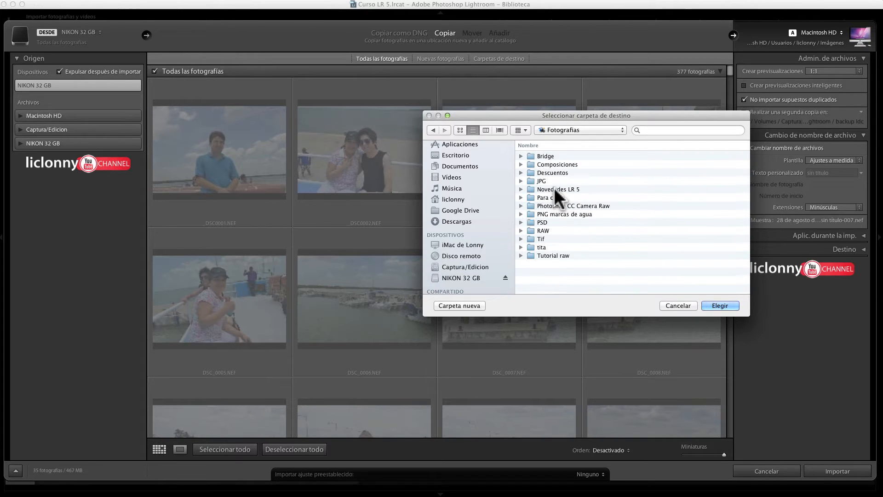
pyautogui.doubleClick(530, 229)
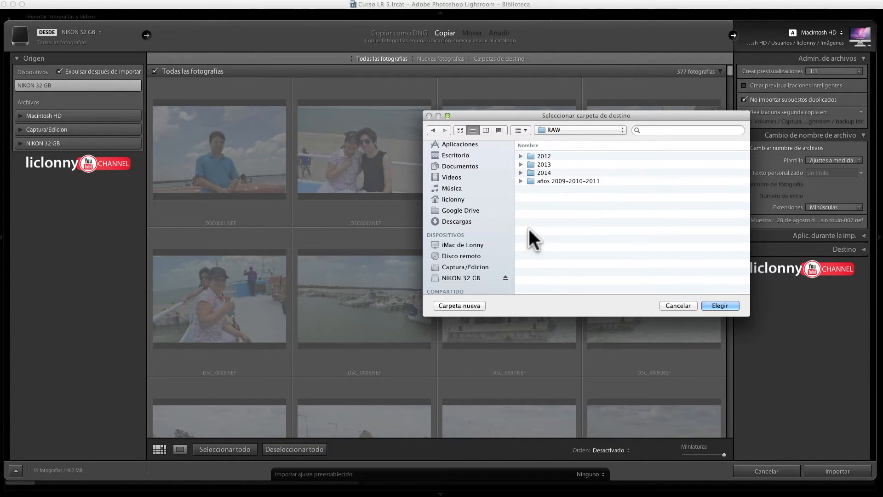
pyautogui.doubleClick(529, 171)
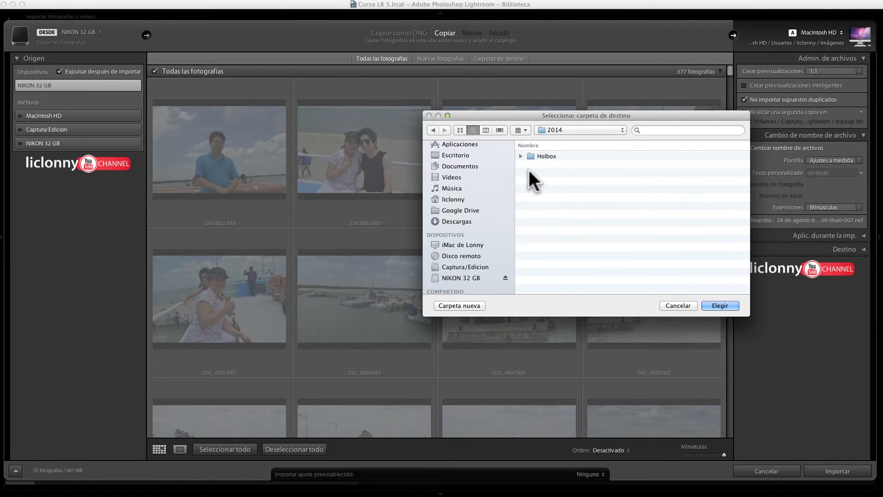
# Step: Create a folder named Cumpleaños inside 2014 and choose it as the import destination
pyautogui.click(475, 304)
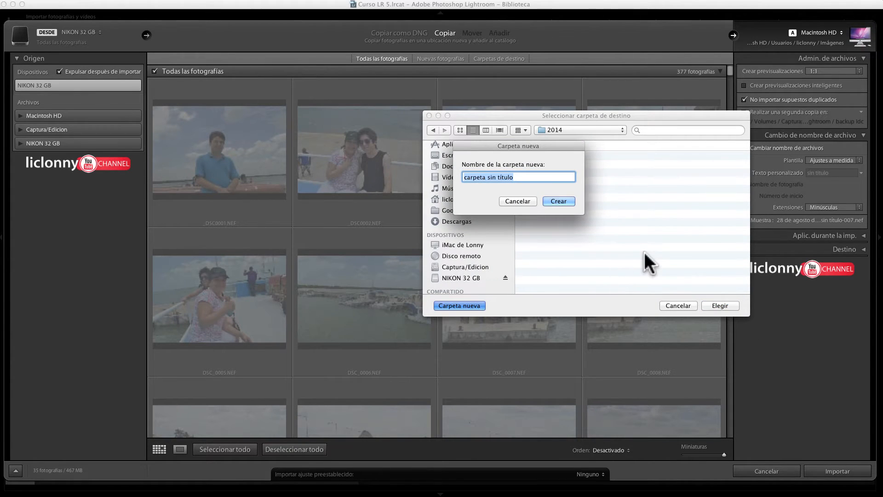
pyautogui.write('Cu')
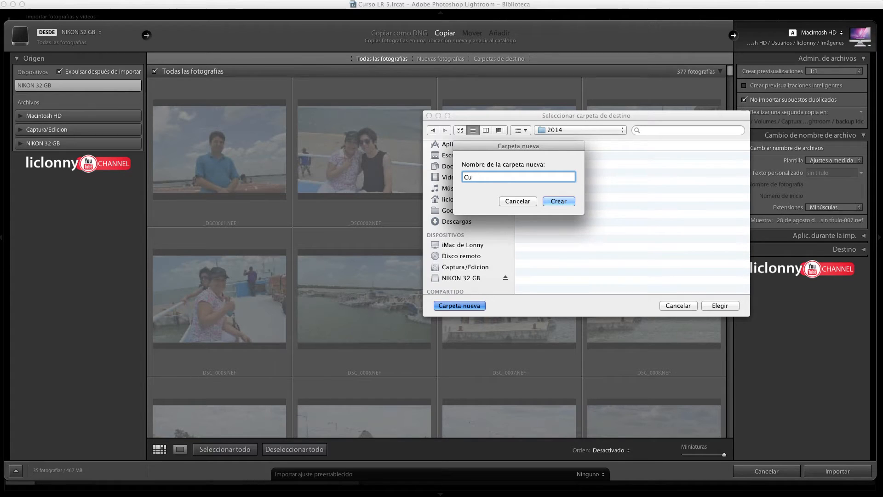
pyautogui.write('mpleaños')
pyautogui.click(560, 201)
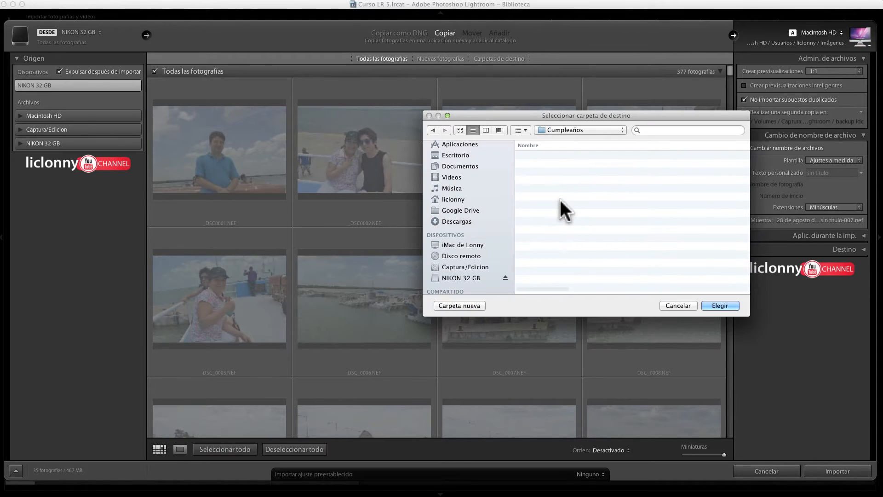
pyautogui.click(720, 306)
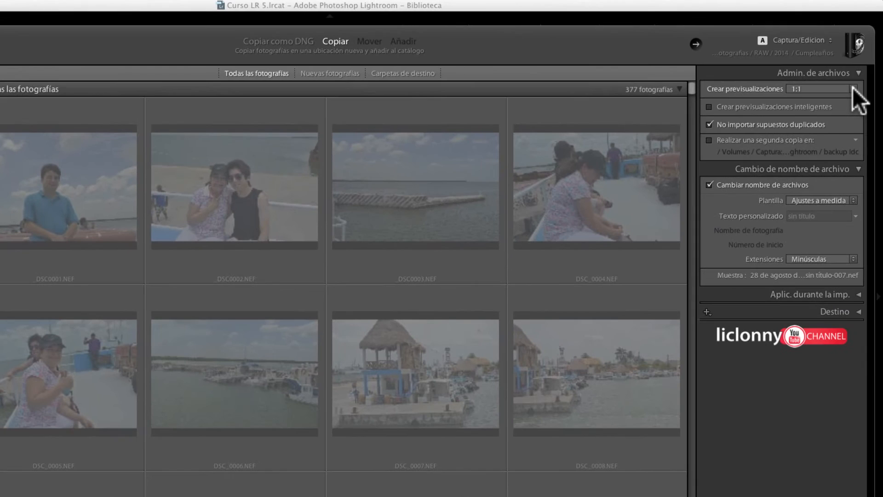
# Step: Set the import previews to be created at 1:1
pyautogui.click(853, 88)
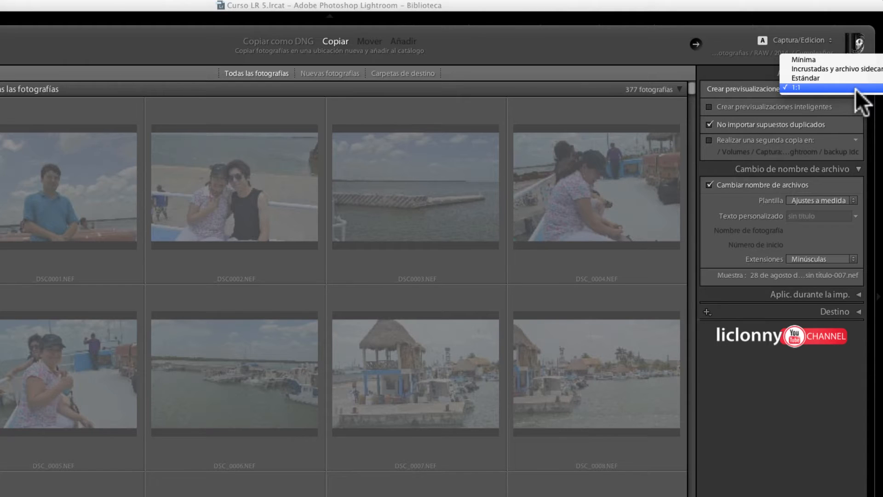
pyautogui.click(855, 89)
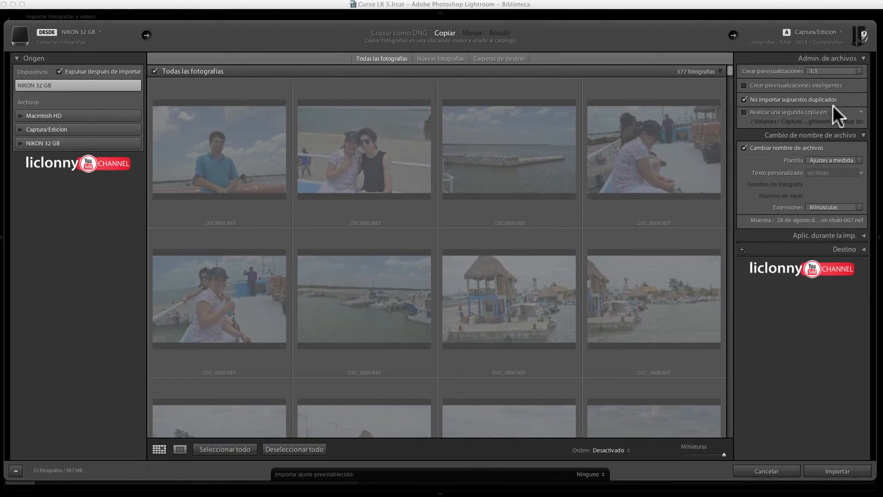
# Step: Deselect all photos on the card and mark only the birthday pictures _DSC0363.NEF and _DSC0364.NEF for import
pyautogui.scroll(-10, 474, 172)
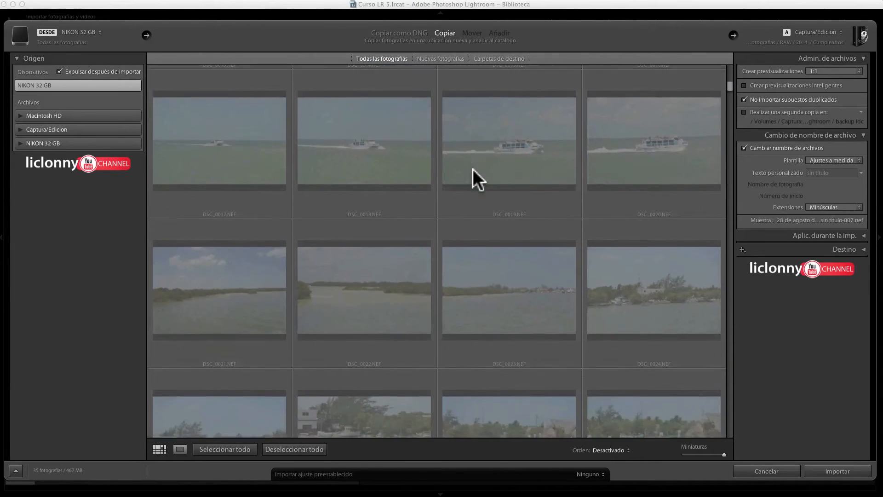
pyautogui.scroll(-20, 473, 169)
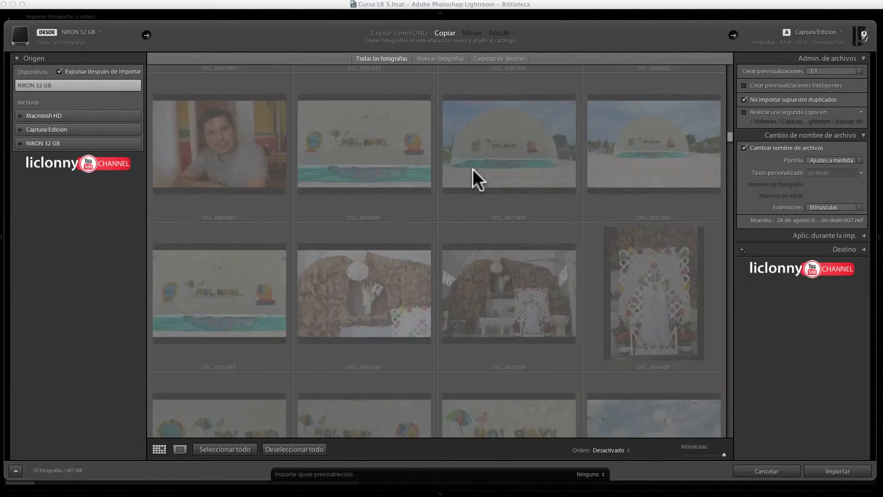
pyautogui.scroll(-20, 473, 170)
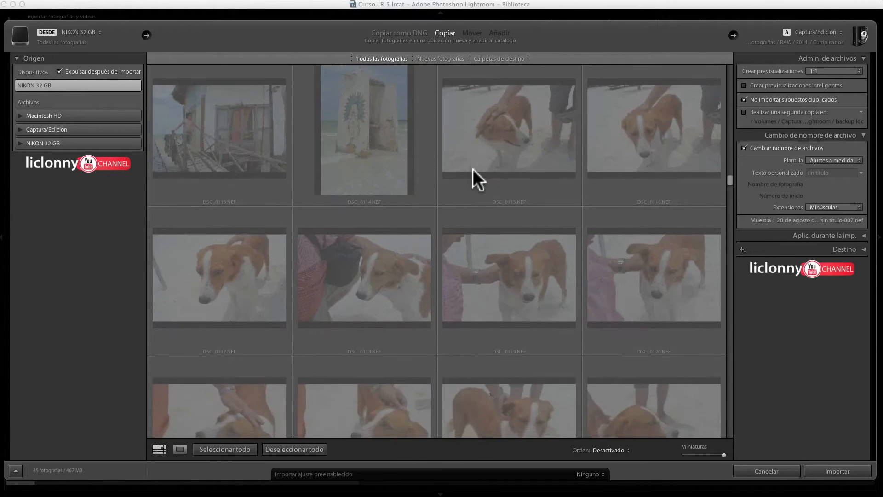
pyautogui.scroll(-18, 473, 169)
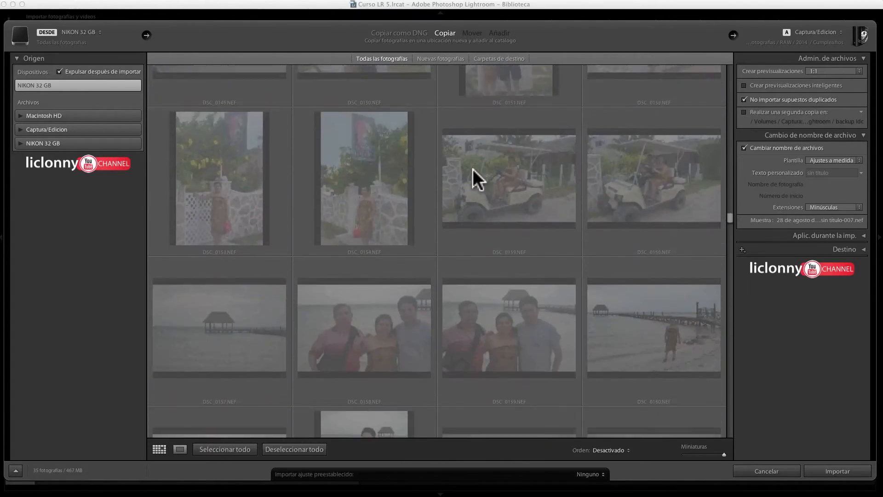
pyautogui.scroll(-6, 473, 169)
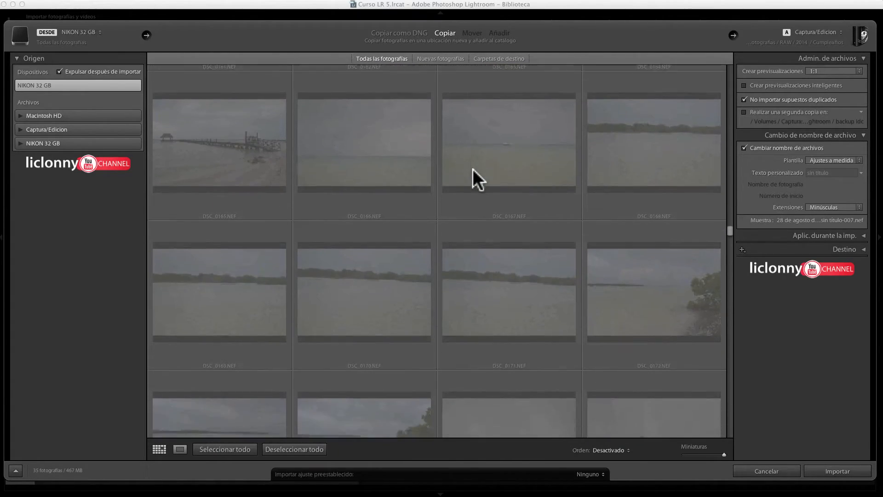
pyautogui.scroll(-20, 473, 169)
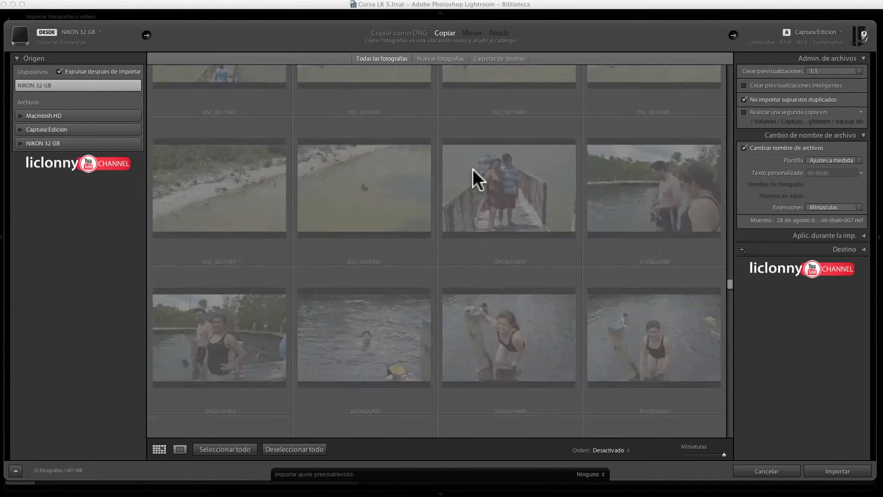
pyautogui.scroll(-20, 473, 169)
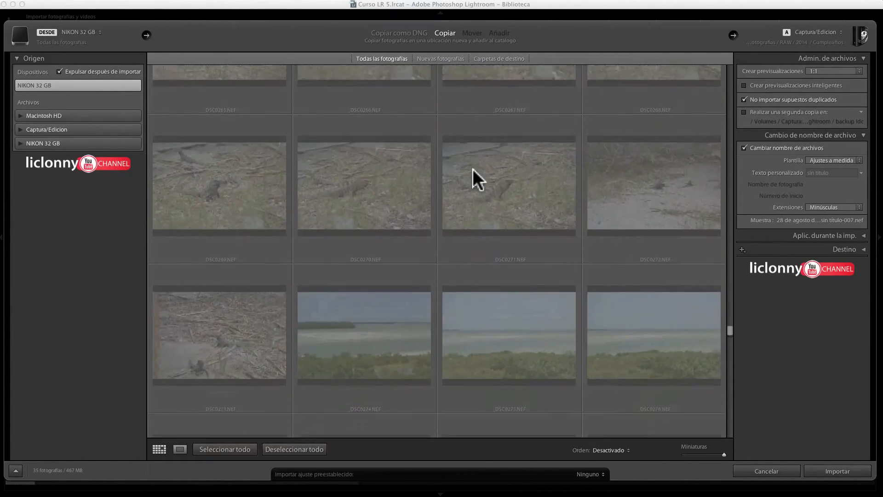
pyautogui.scroll(-20, 473, 169)
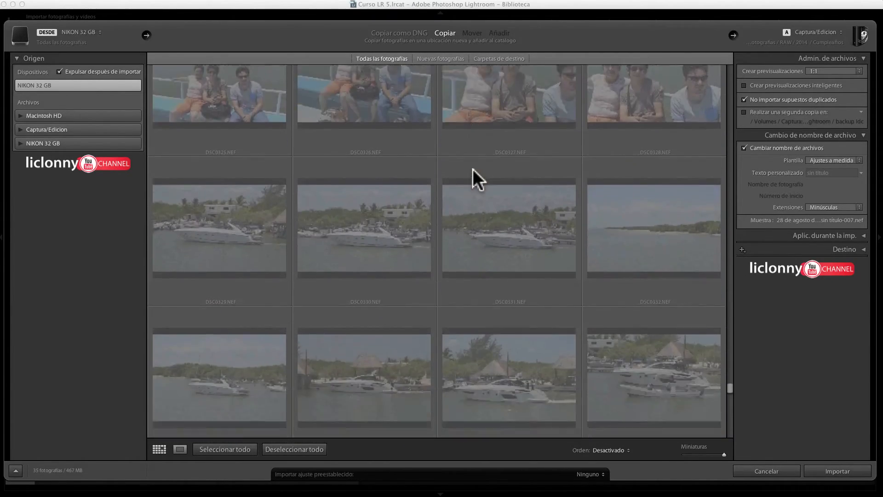
pyautogui.scroll(-10, 473, 175)
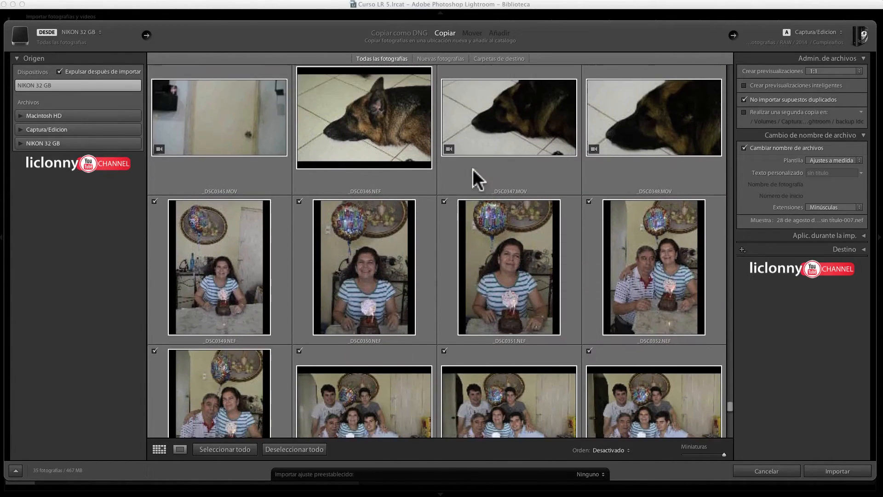
pyautogui.scroll(-10, 473, 170)
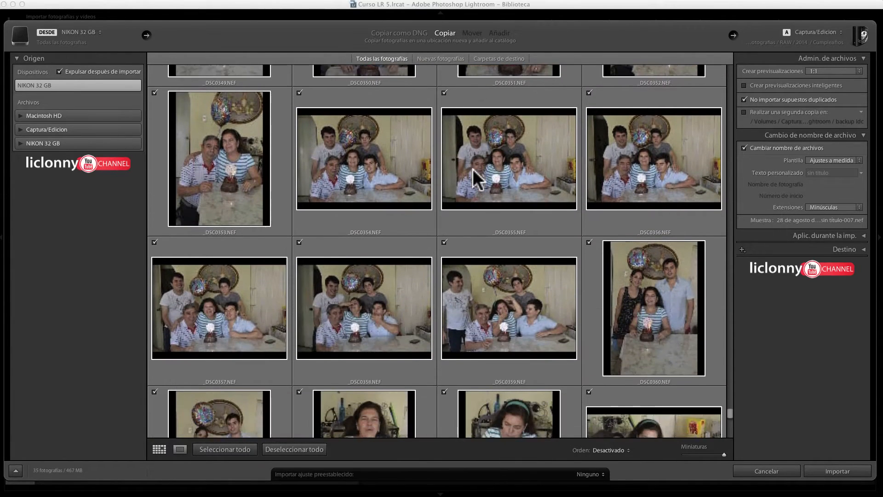
pyautogui.scroll(-4, 473, 169)
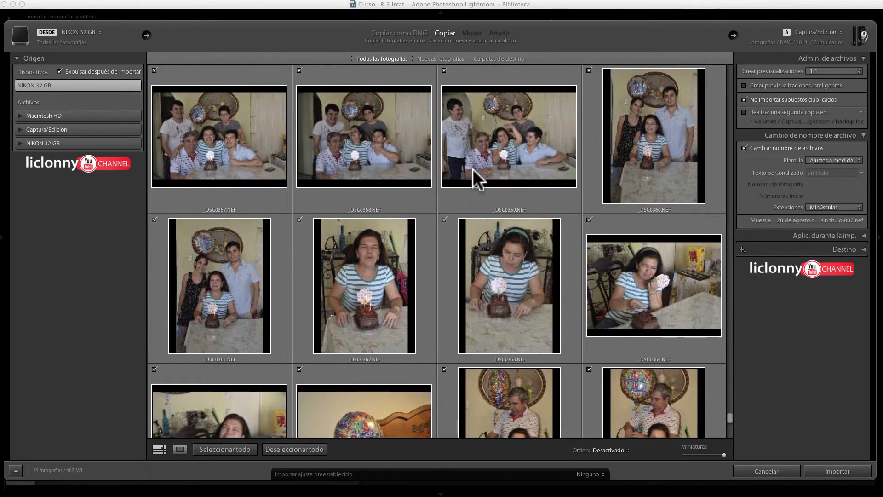
pyautogui.scroll(-1, 473, 169)
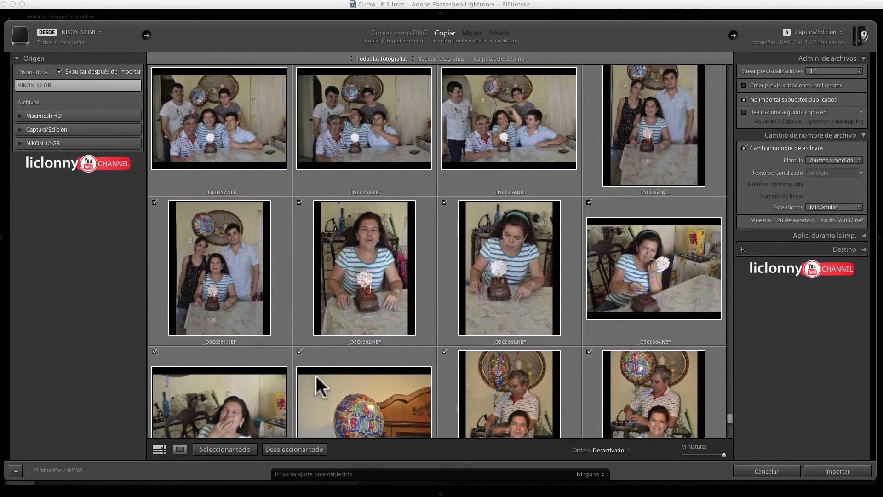
pyautogui.click(282, 445)
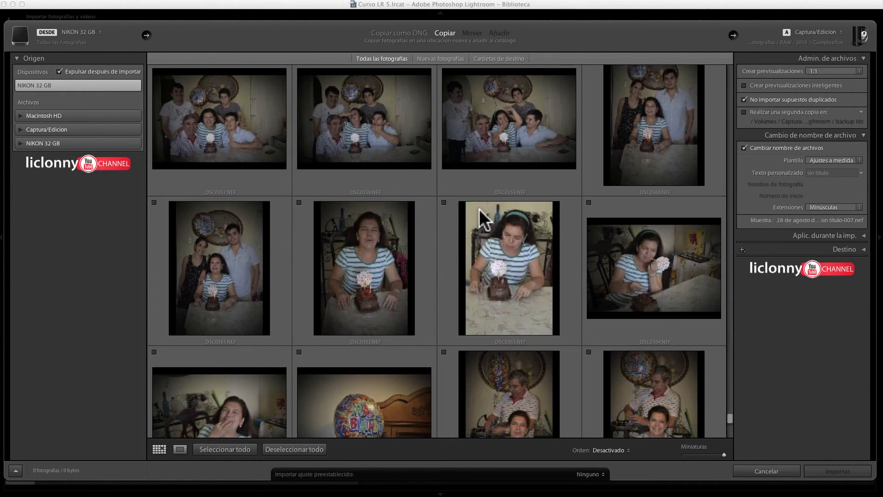
pyautogui.click(444, 203)
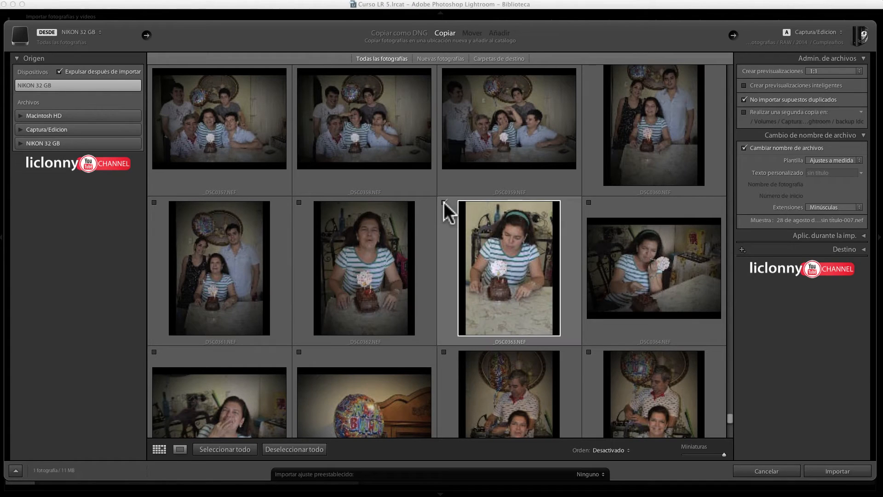
pyautogui.click(589, 203)
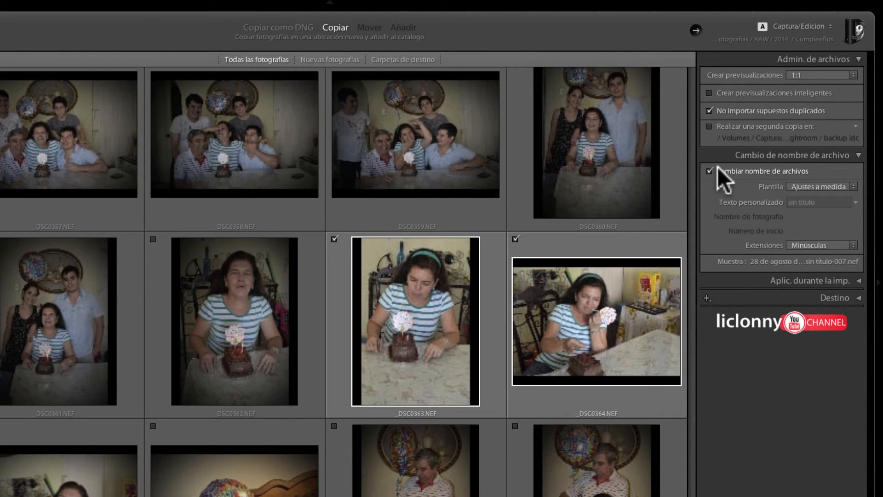
# Step: Open the file name template for editing and clear all its existing elements
pyautogui.click(852, 186)
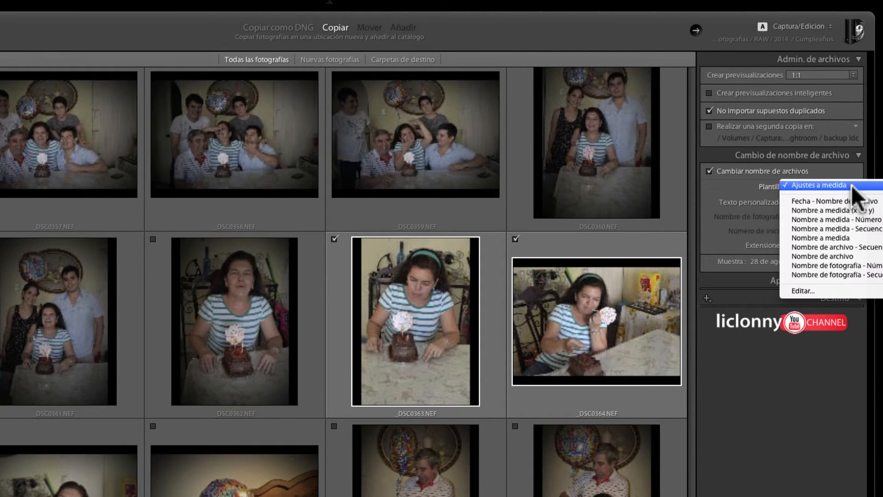
pyautogui.click(853, 292)
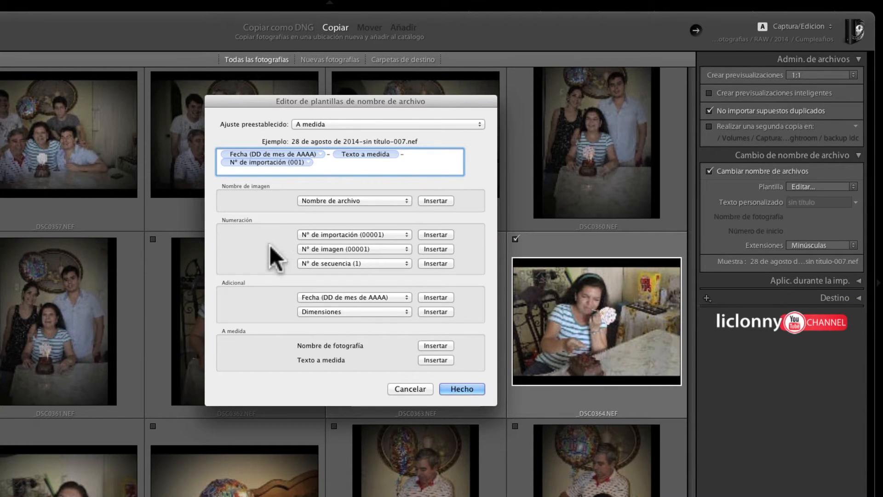
pyautogui.press('BackSpace')
pyautogui.press('BackSpace')
pyautogui.press('BackSpace')
pyautogui.press('BackSpace')
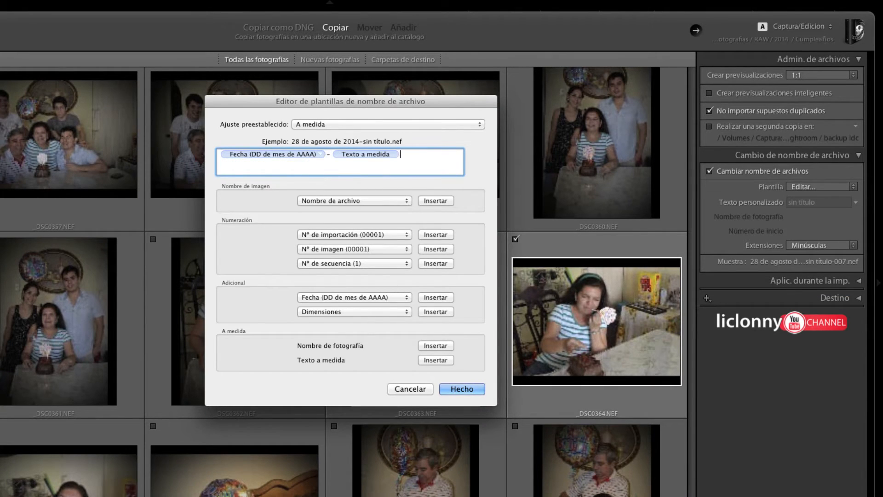
pyautogui.press('BackSpace')
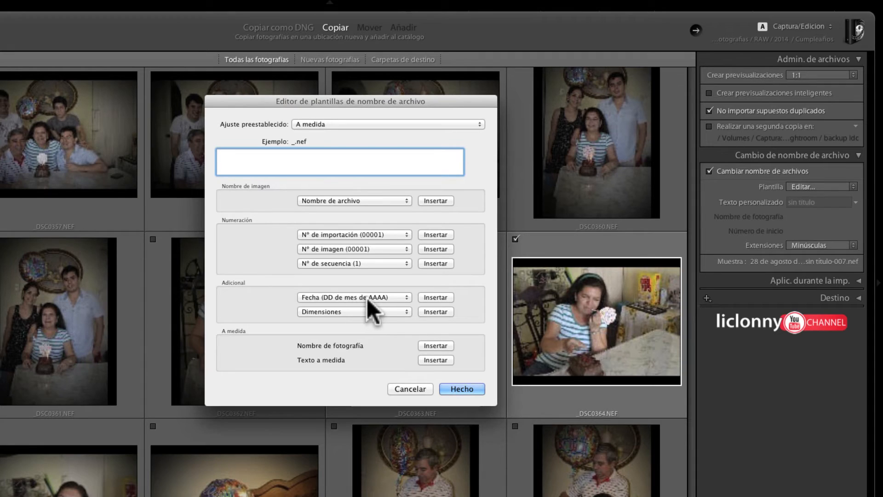
pyautogui.click(405, 297)
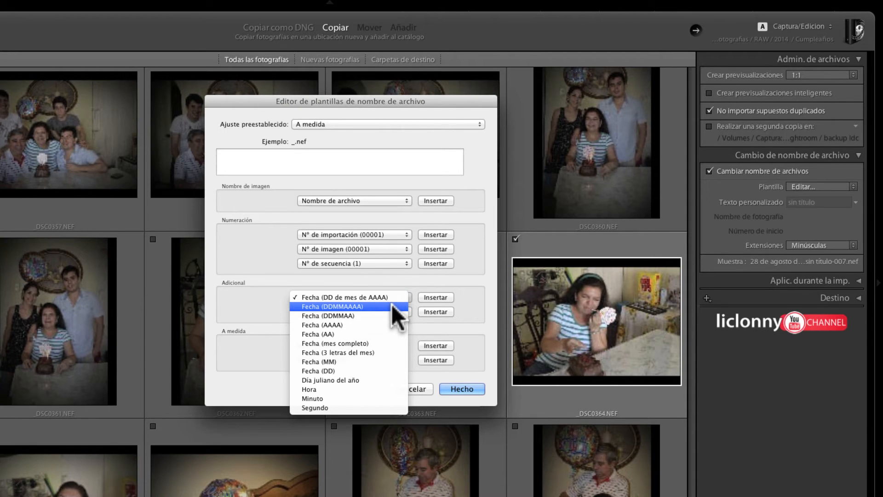
pyautogui.click(391, 306)
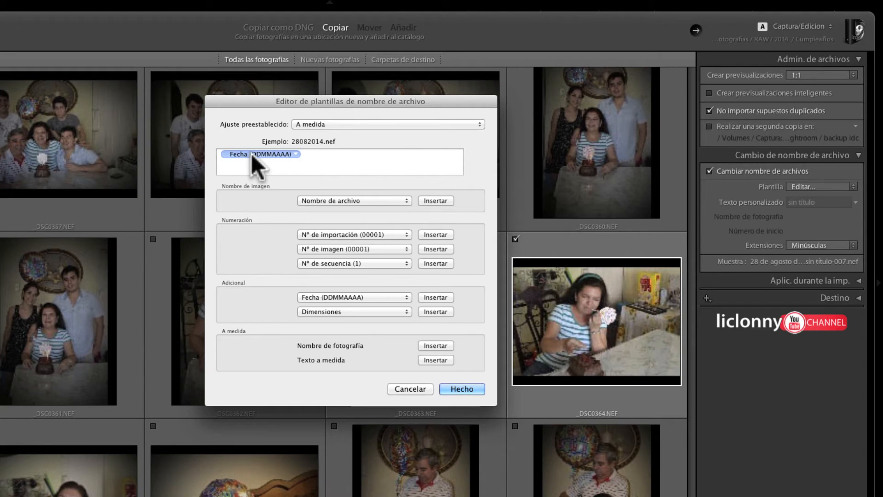
pyautogui.click(313, 158)
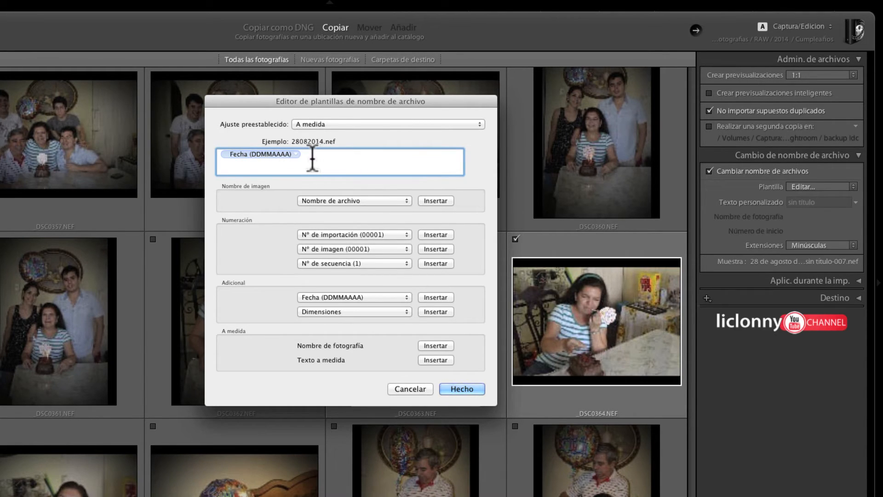
pyautogui.press('BackSpace')
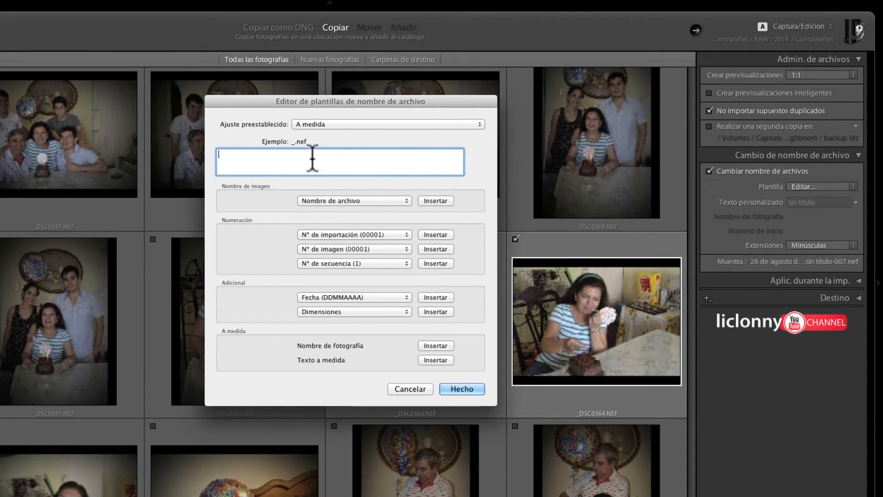
# Step: Build the file name template from Fecha (DD de mes de AAAA), Texto a medida and Nº de secuencia (001), separated by hyphens
pyautogui.click(340, 297)
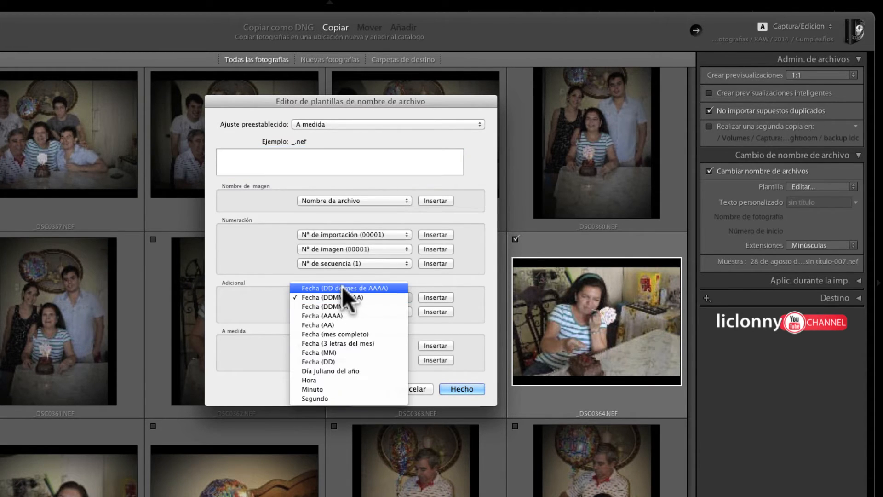
pyautogui.click(341, 288)
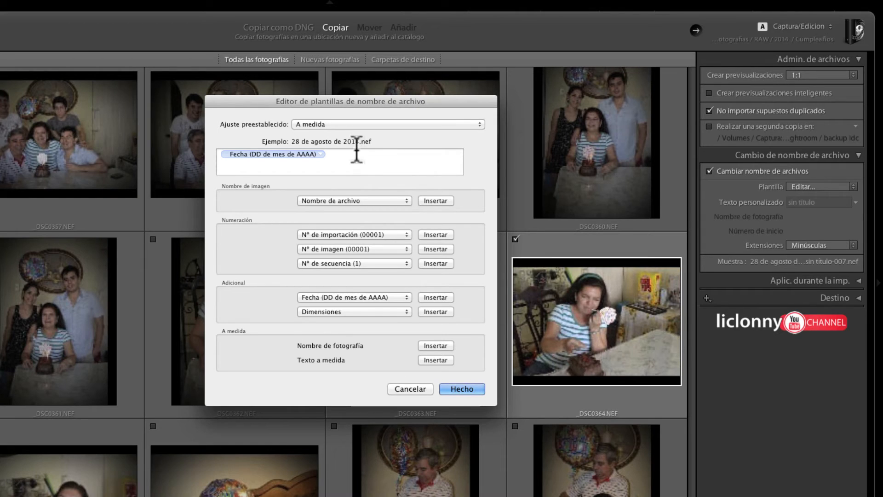
pyautogui.click(339, 158)
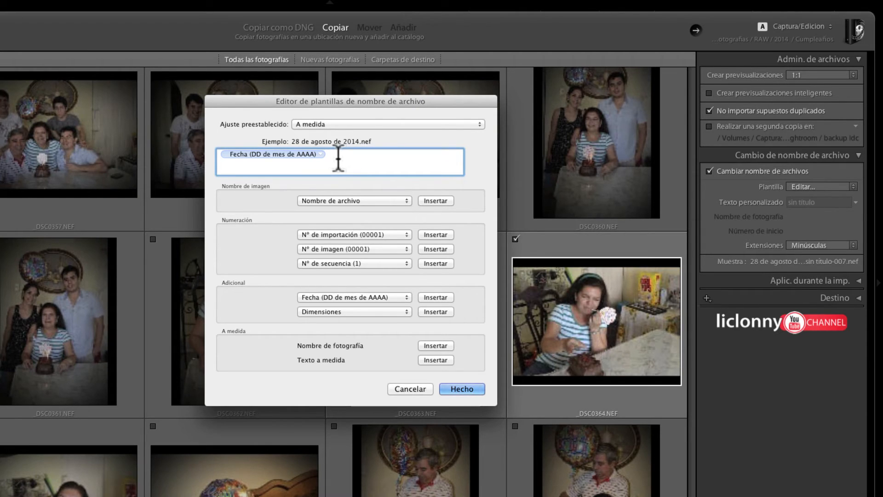
pyautogui.write('-')
pyautogui.click(435, 360)
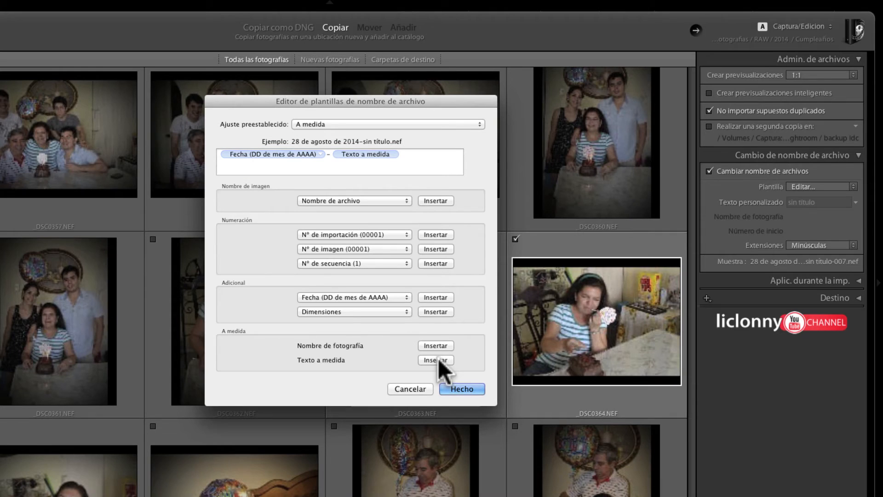
pyautogui.click(405, 157)
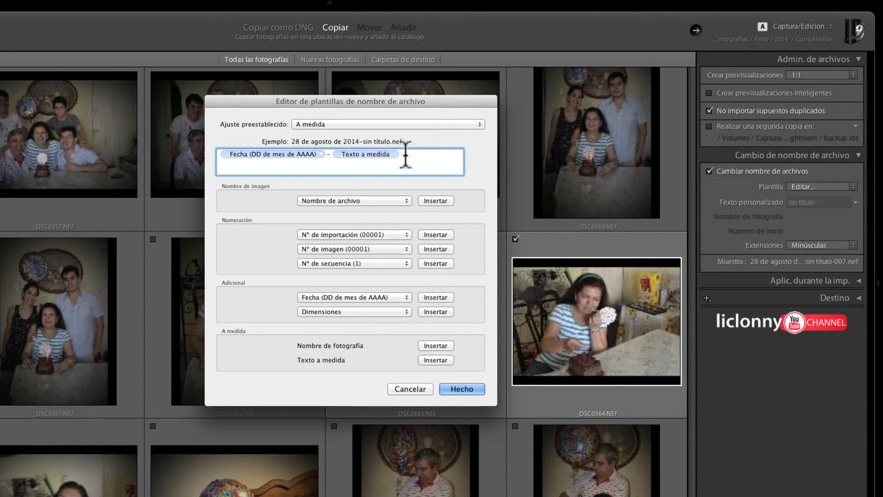
pyautogui.write('-')
pyautogui.click(405, 262)
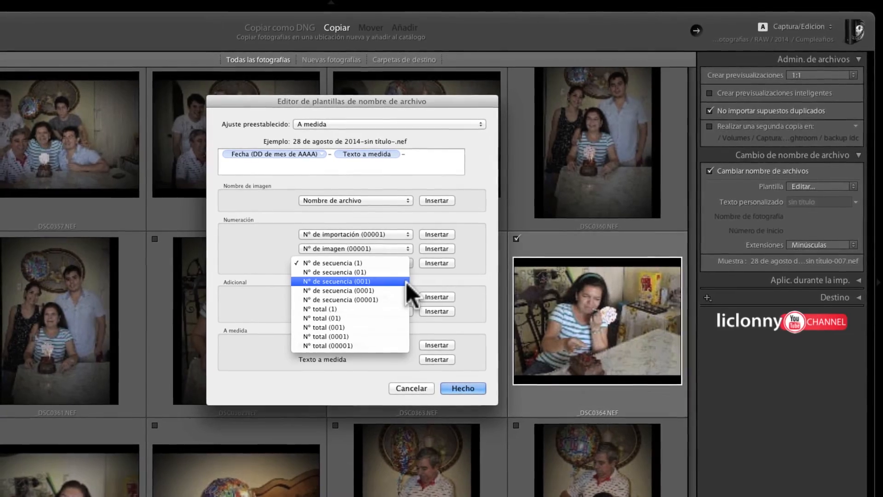
pyautogui.click(405, 282)
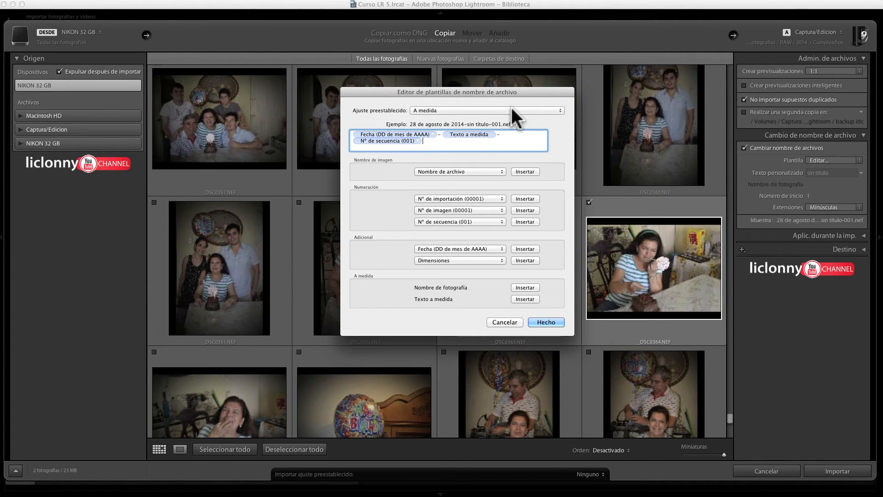
# Step: Save the file name template as a new preset named Fecha-Texto-secuencia and finish editing it
pyautogui.click(512, 109)
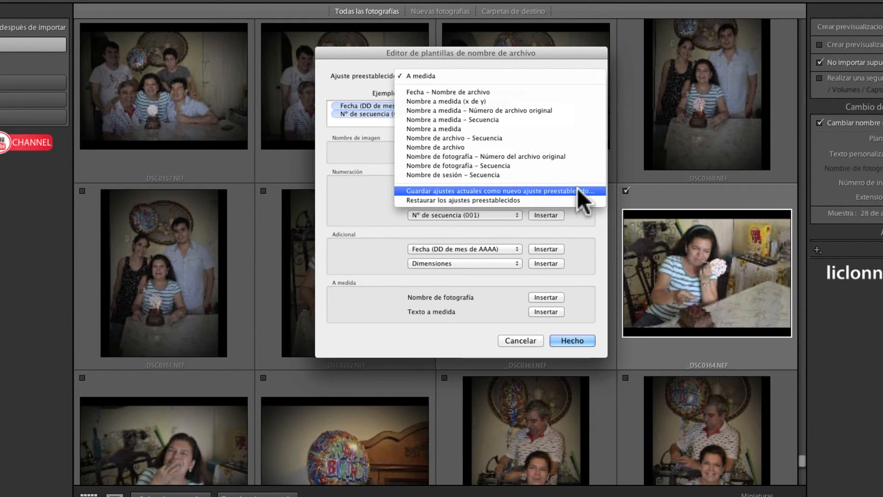
pyautogui.click(594, 190)
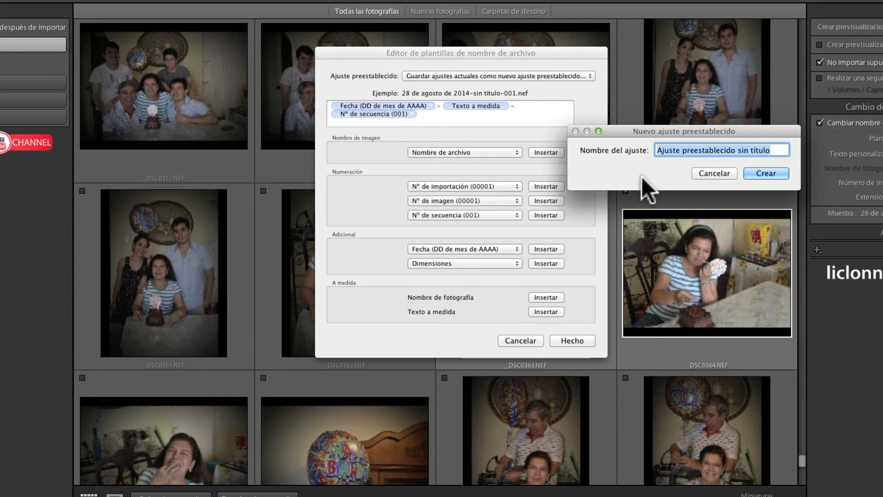
pyautogui.write('Fech')
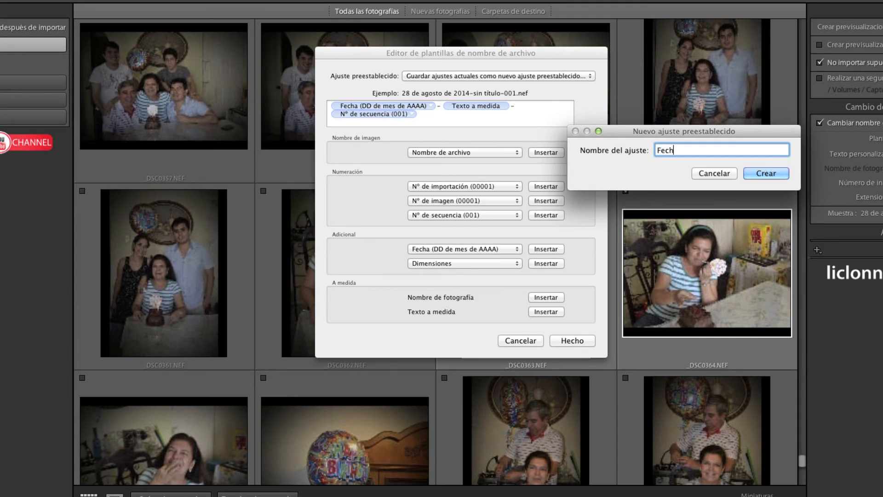
pyautogui.write('a-Texto-secuencia')
pyautogui.click(752, 172)
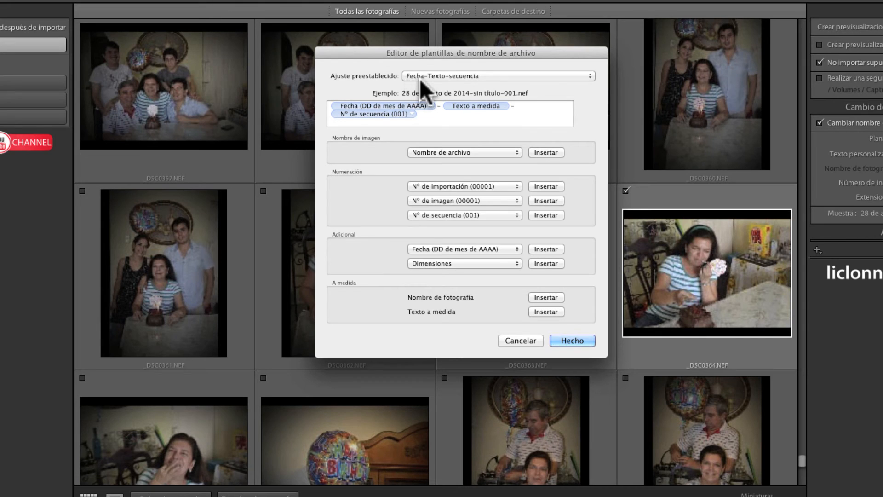
pyautogui.click(581, 341)
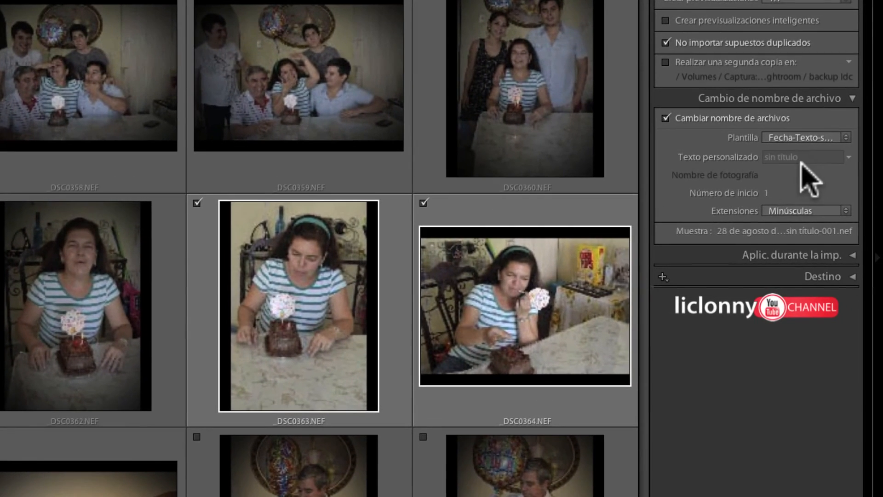
# Step: With the Fecha-Texto-secuencia template, enter the celebrant's first name as custom text and import the two marked photos
pyautogui.click(848, 140)
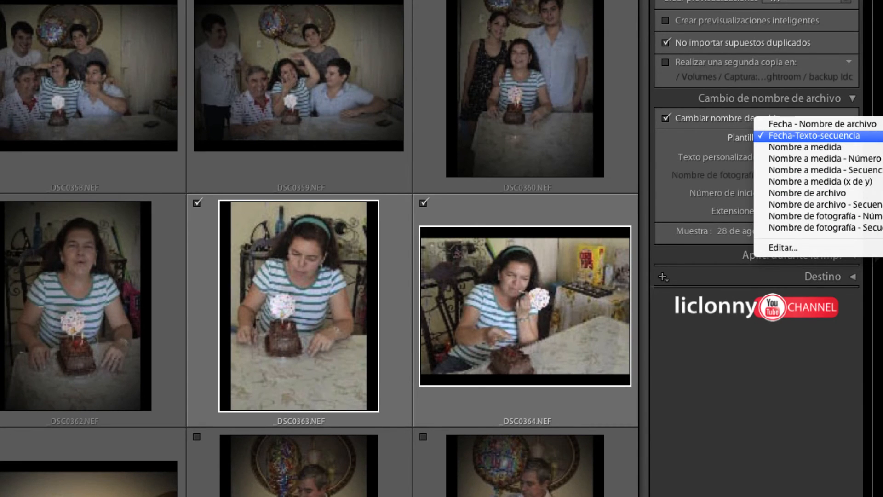
pyautogui.click(837, 136)
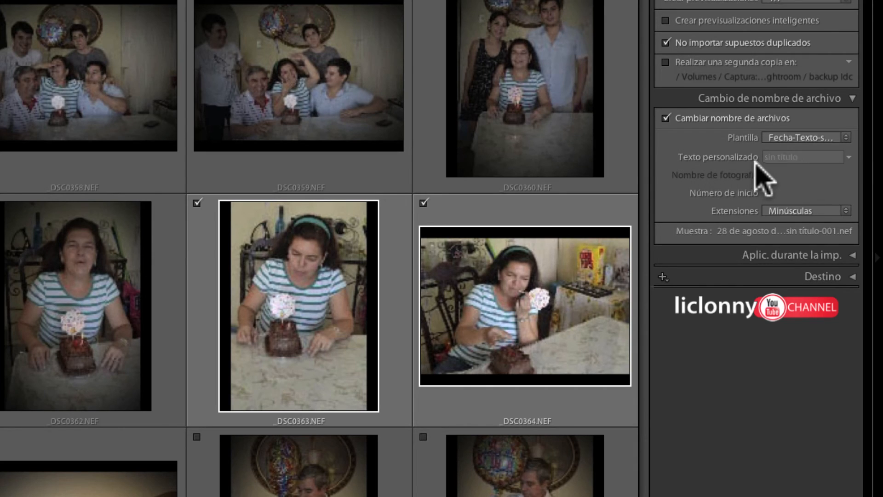
pyautogui.click(799, 157)
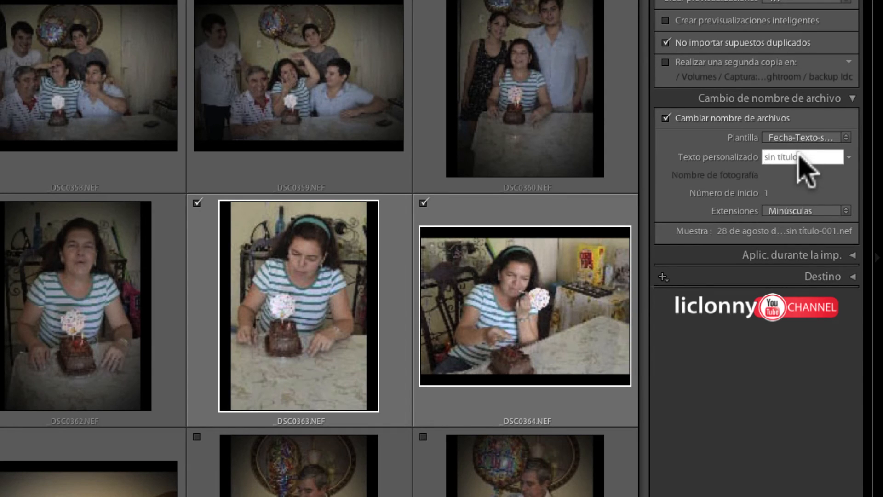
pyautogui.write('Cin')
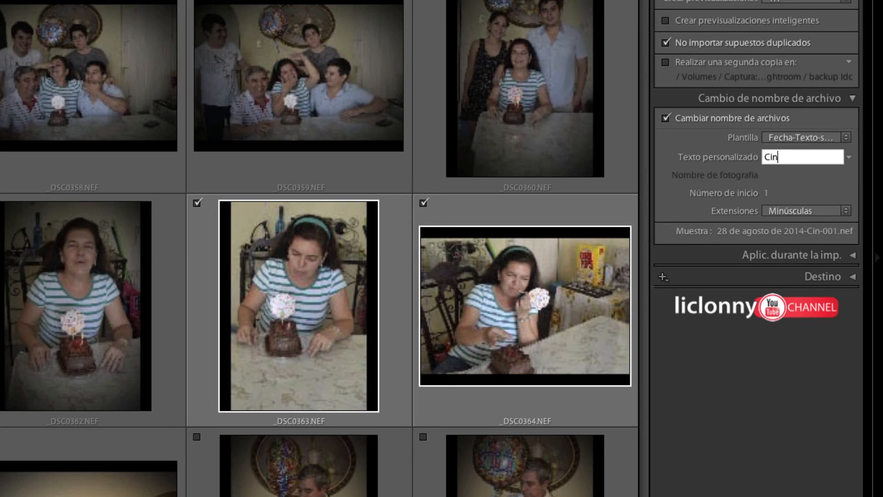
pyautogui.write('thya')
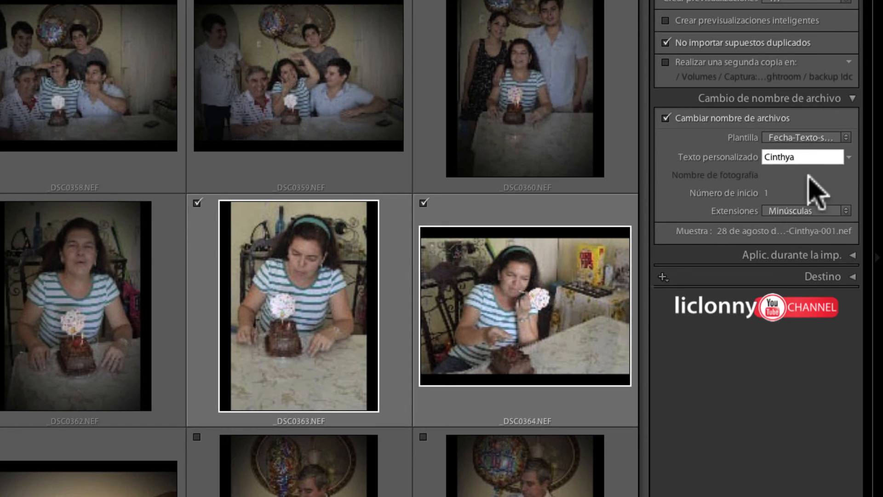
pyautogui.click(846, 180)
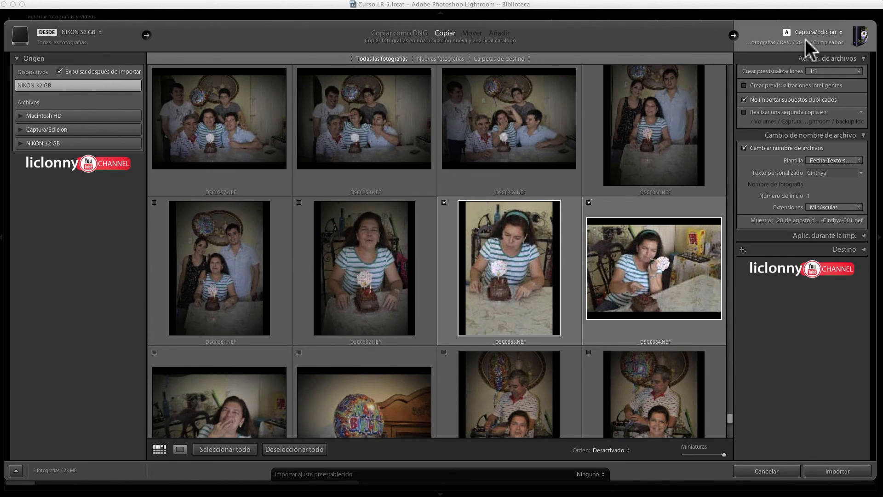
pyautogui.click(835, 470)
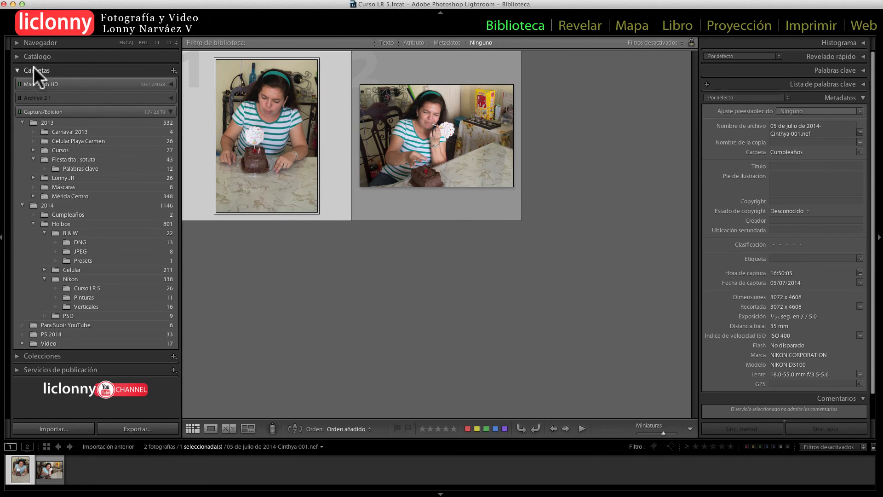
# Step: Expand the catalog list and view each imported photo in Loupe view to check its new file name
pyautogui.click(17, 57)
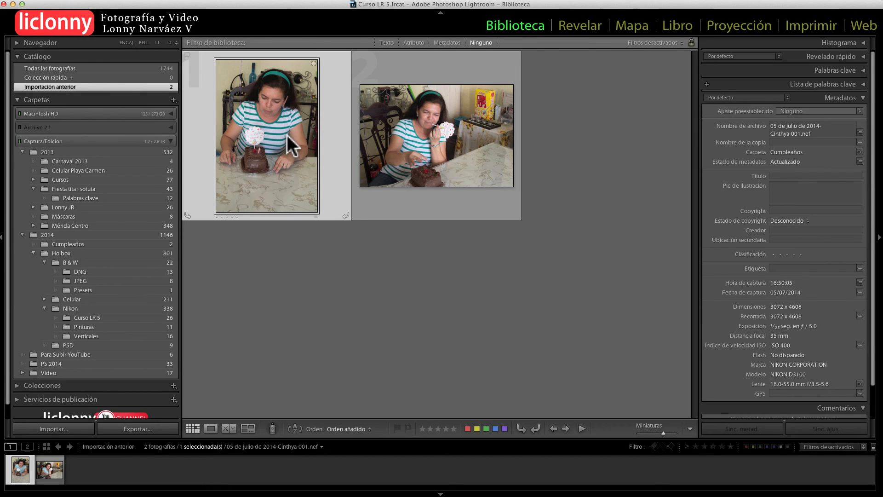
pyautogui.click(211, 428)
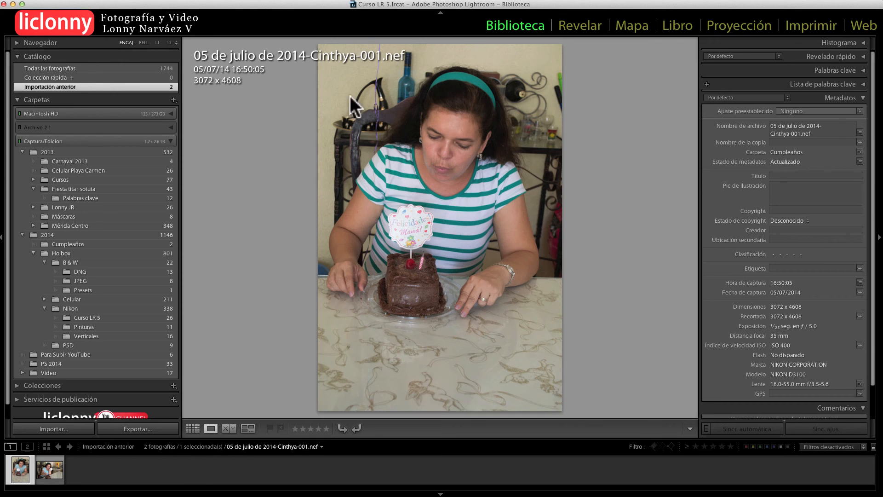
pyautogui.click(52, 474)
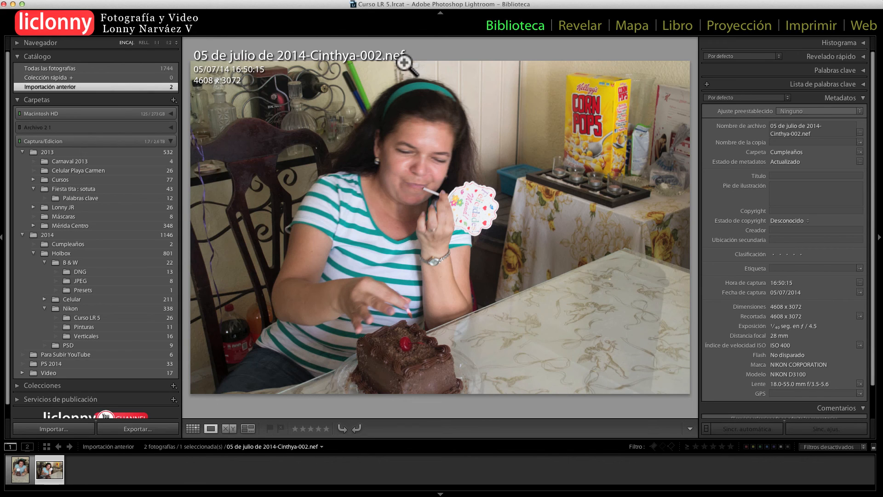
pyautogui.click(20, 470)
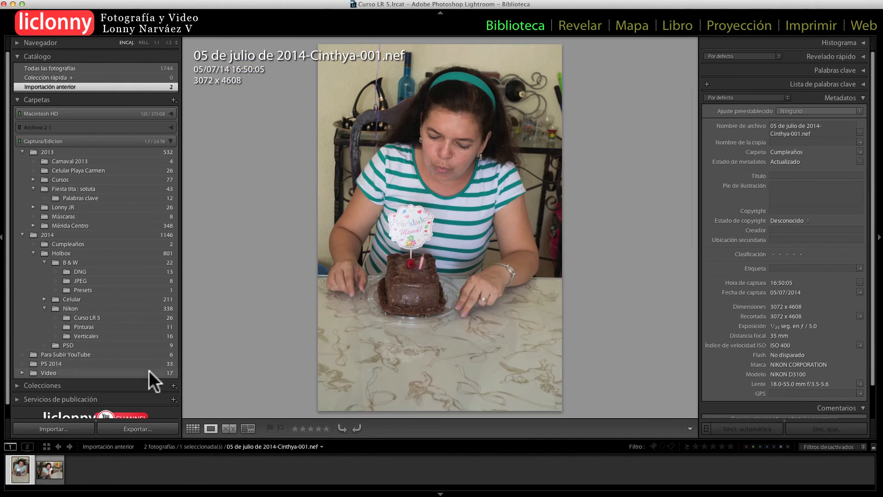